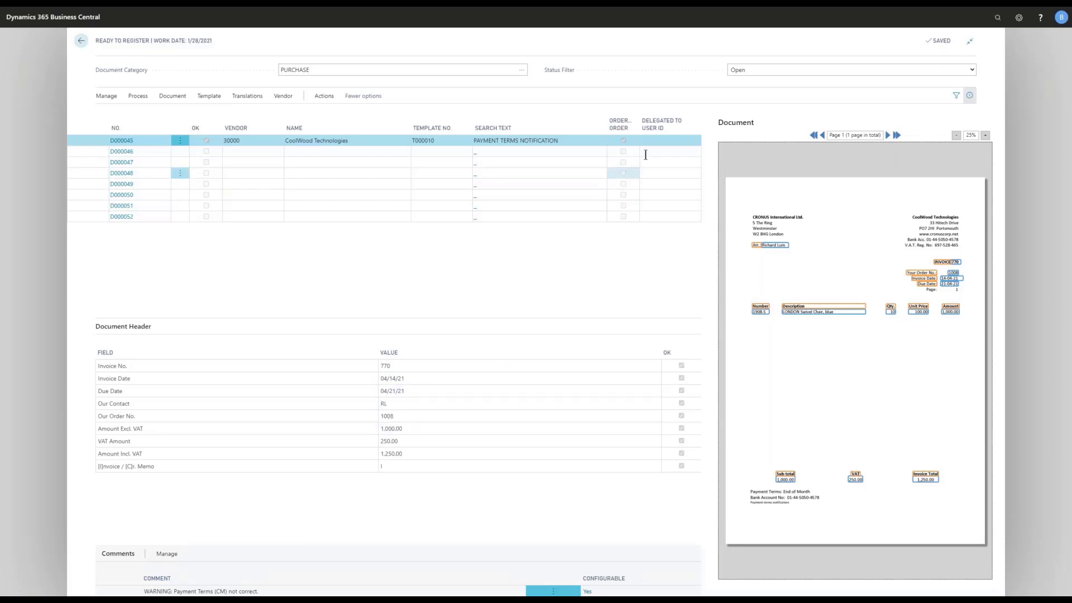
Step: Delegate document D000045 from CoolWood Technologies to the user BCDEMO\RL
{"action": "left_click", "coordinate": [660, 140]}
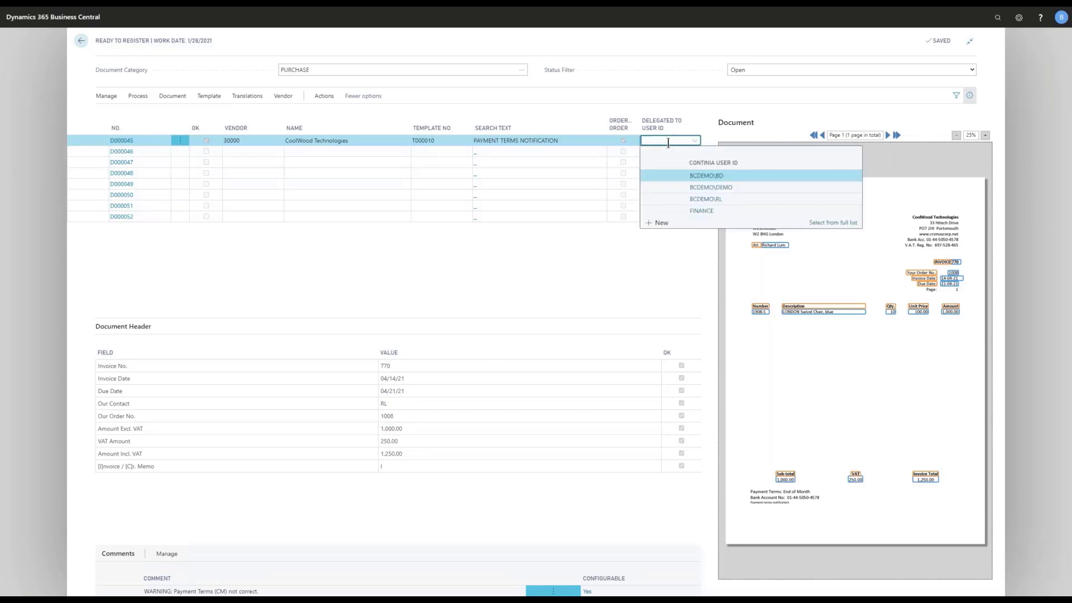
{"action": "left_click", "coordinate": [721, 199]}
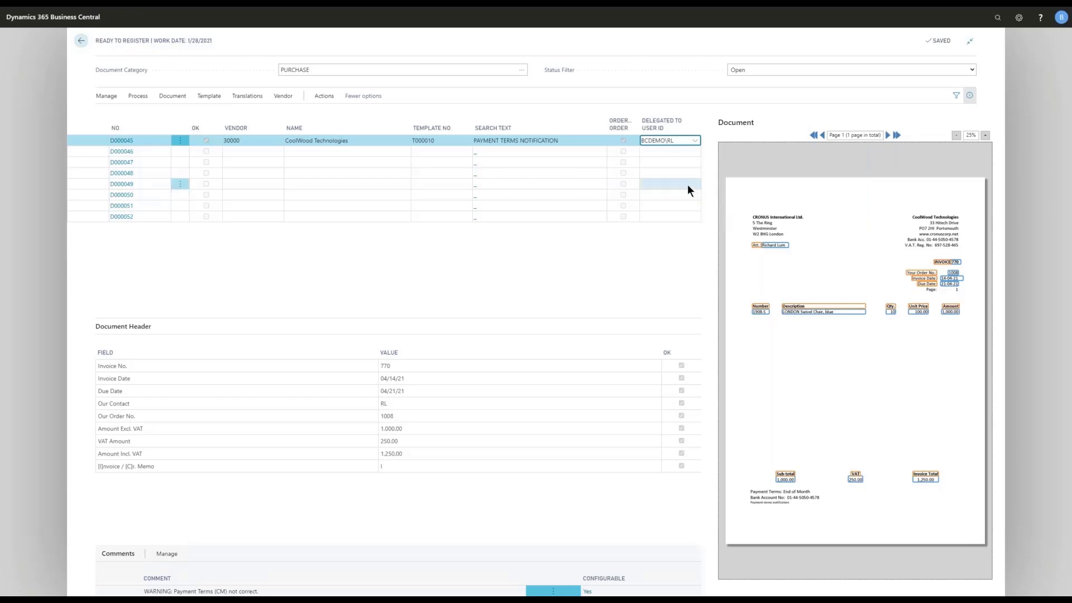
{"action": "left_click", "coordinate": [389, 143]}
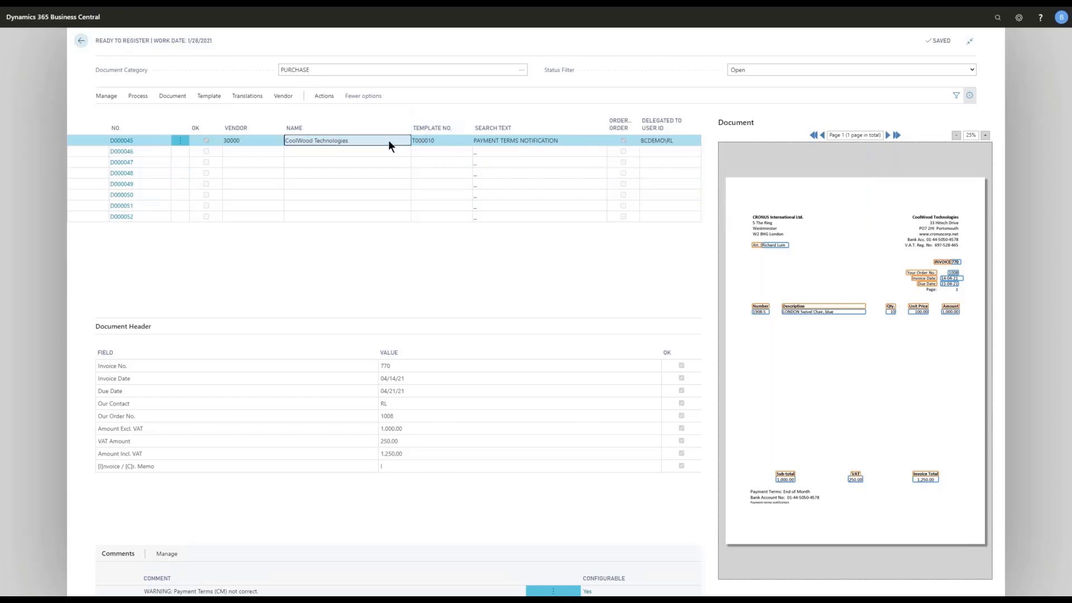
Step: Switch to the Role Center browser window of the delegated user and check which account is signed in
{"action": "key", "text": "alt+Tab"}
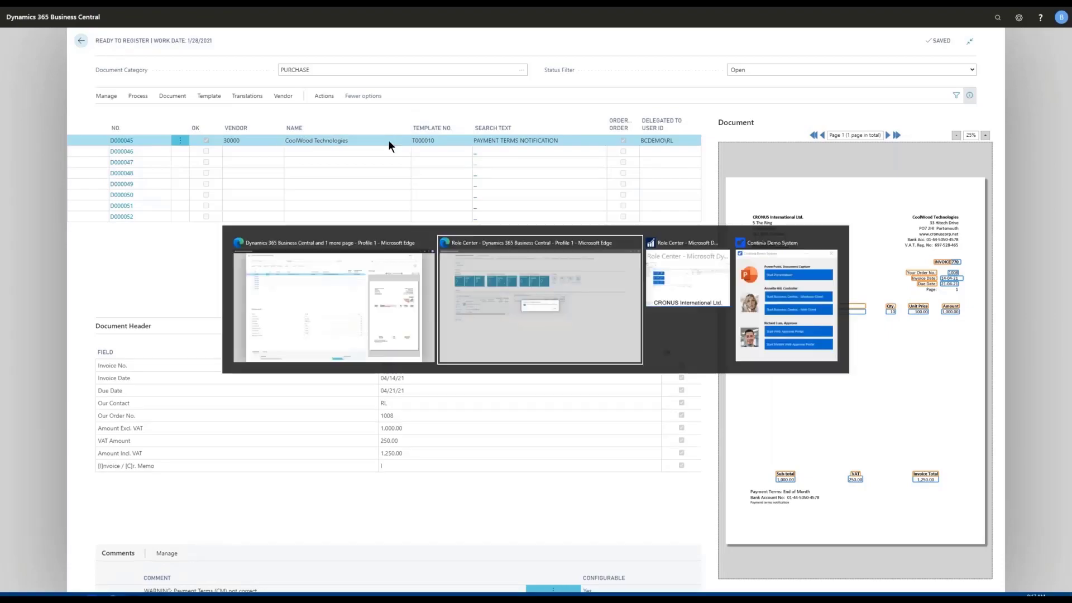
{"action": "left_click", "coordinate": [612, 324]}
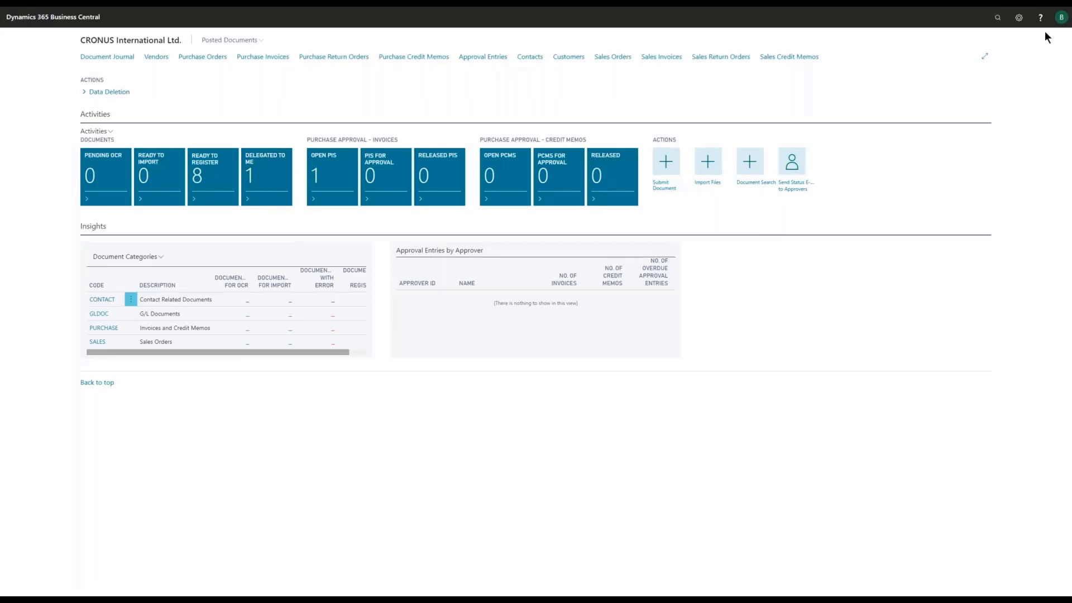
{"action": "left_click", "coordinate": [1062, 19]}
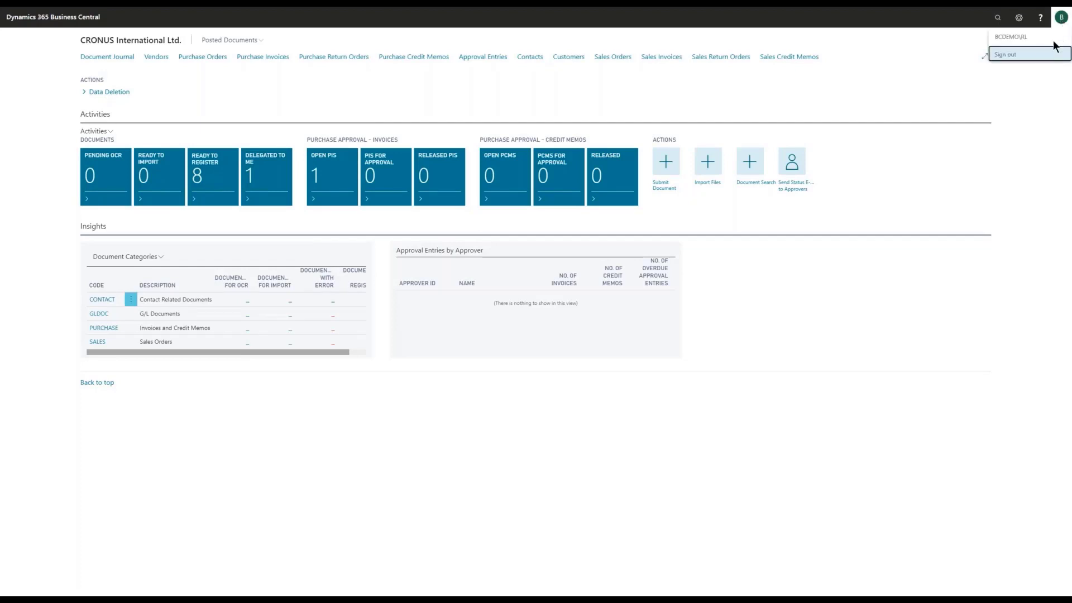
Step: Open the Delegated to Me documents, examine the delegated document and its comments area, and close the list
{"action": "left_click", "coordinate": [274, 177]}
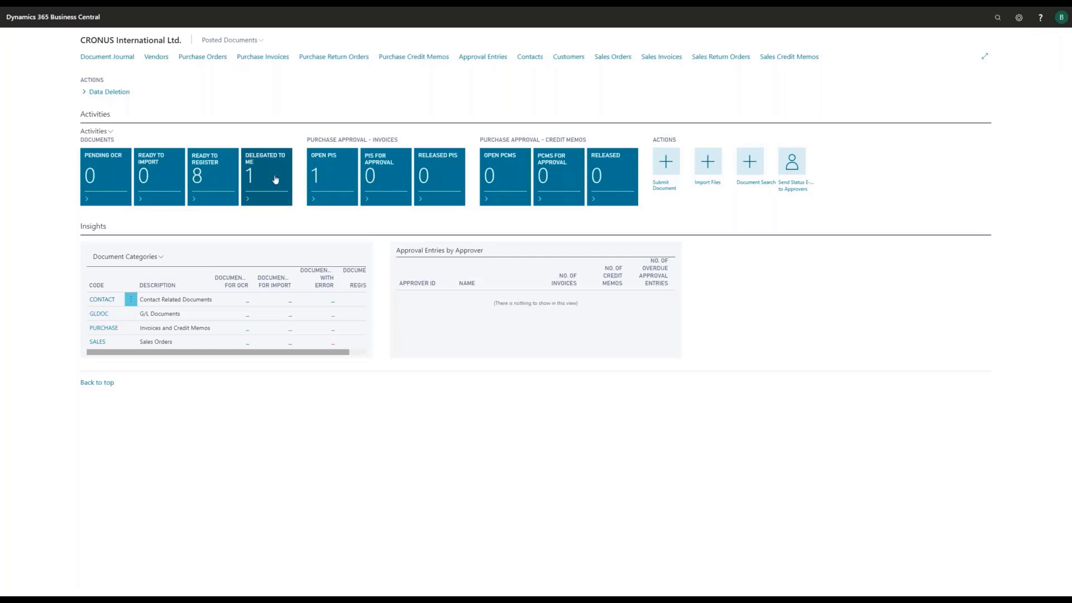
{"action": "left_click", "coordinate": [276, 179]}
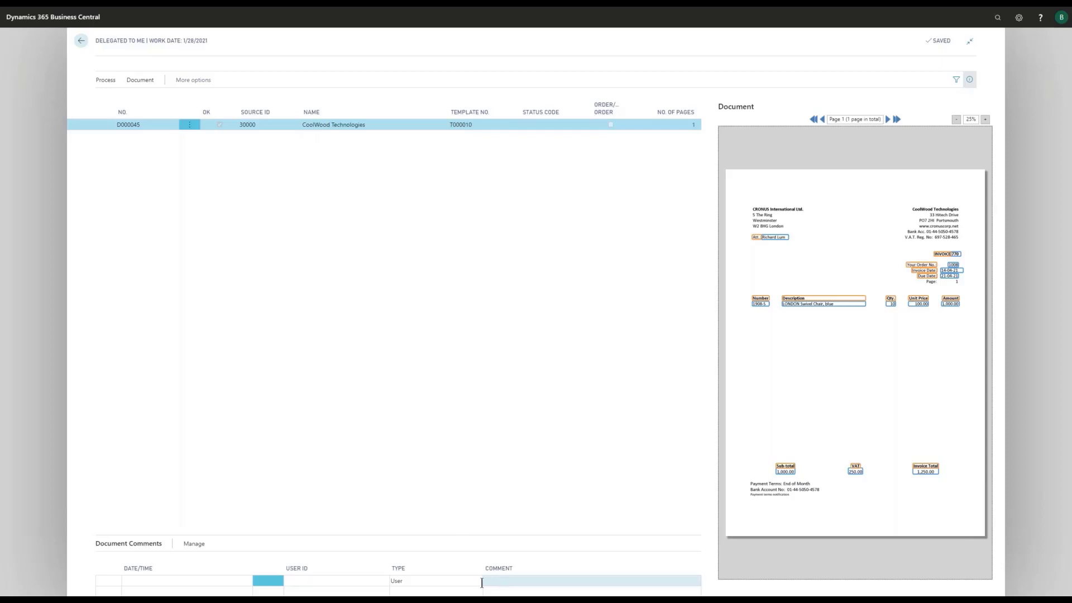
{"action": "left_click", "coordinate": [500, 582]}
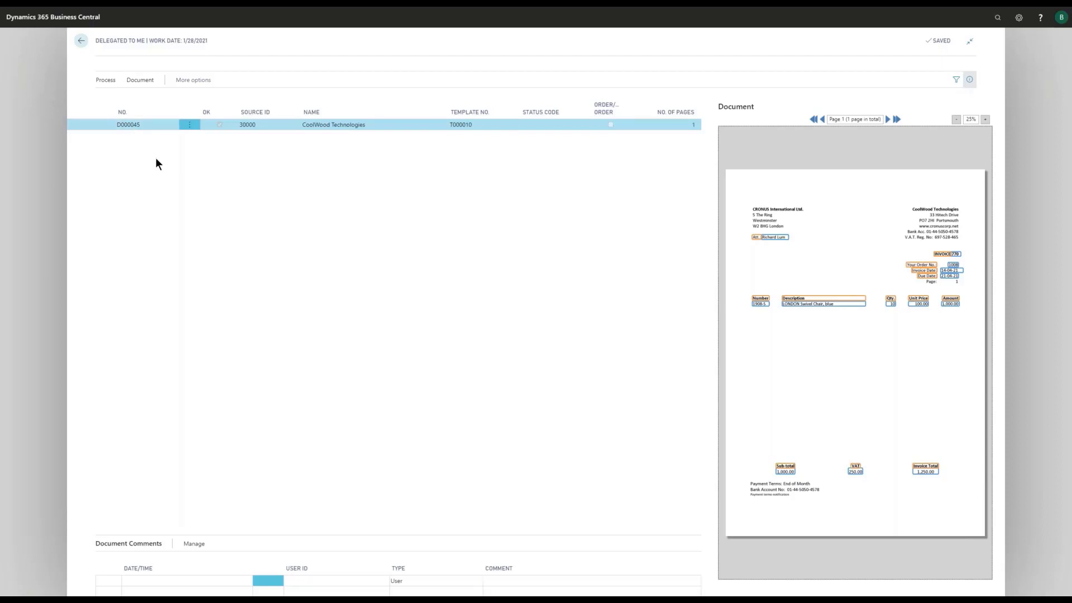
{"action": "key", "text": "Escape"}
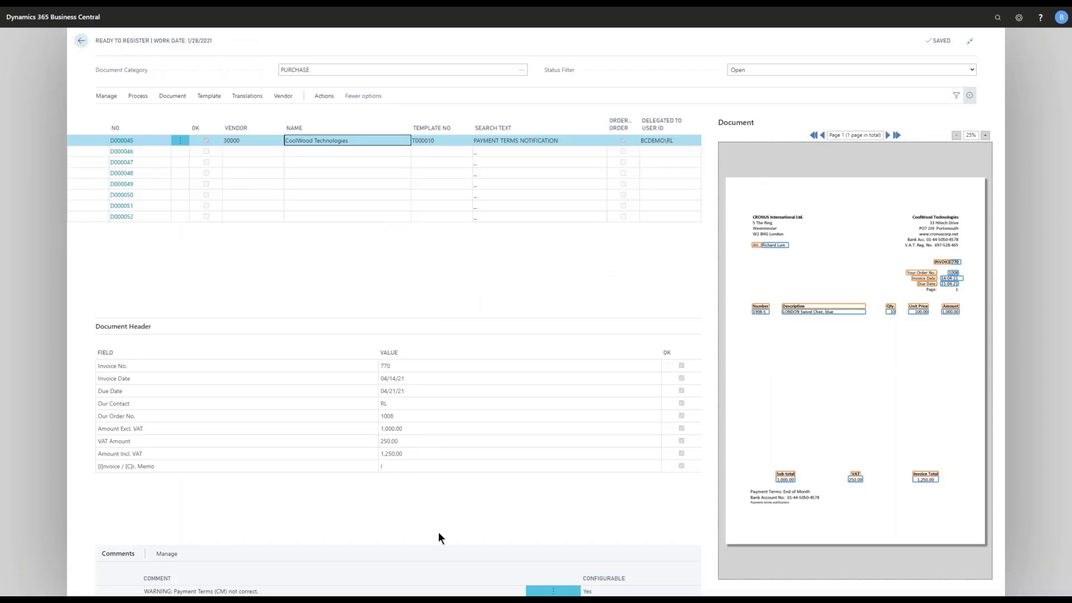
Step: Add the comment "Please check the terms." to document D000045 in the original user's session and close the comment sheet
{"action": "left_click", "coordinate": [152, 98]}
{"action": "left_click", "coordinate": [173, 98]}
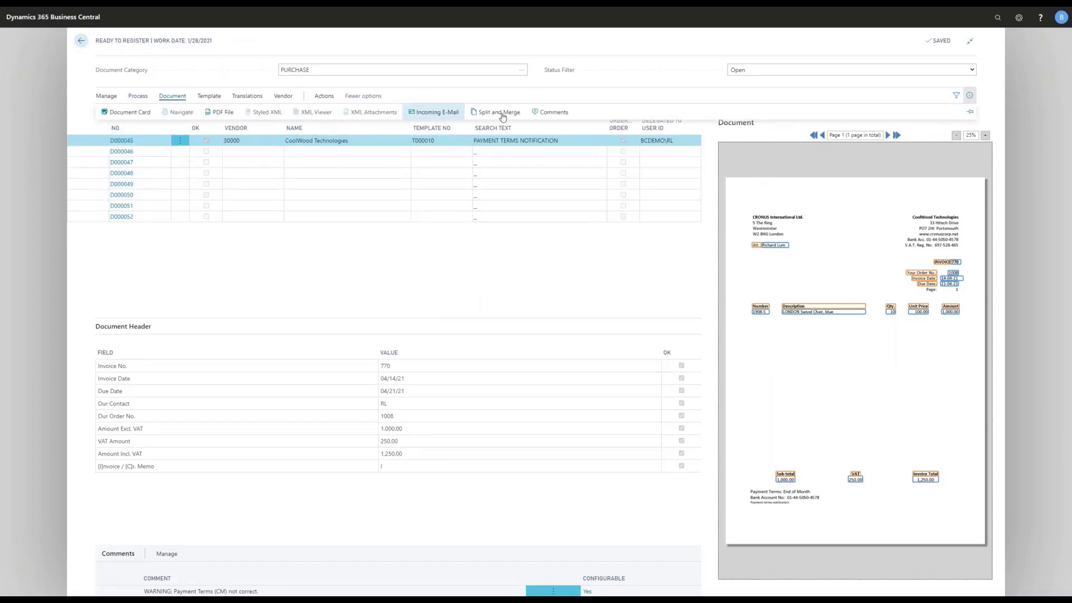
{"action": "left_click", "coordinate": [555, 115]}
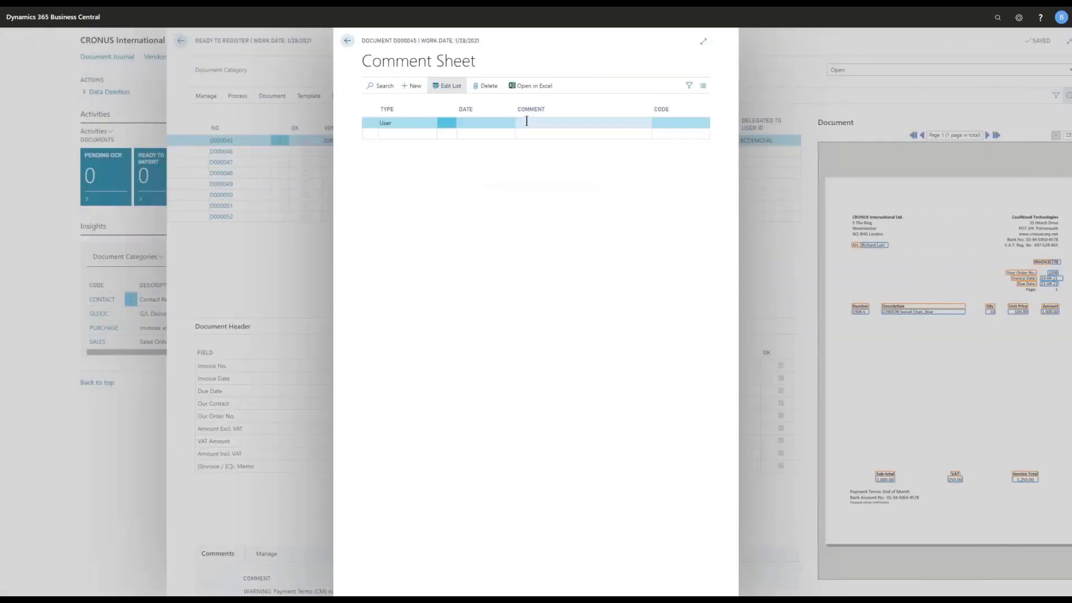
{"action": "left_click", "coordinate": [530, 122]}
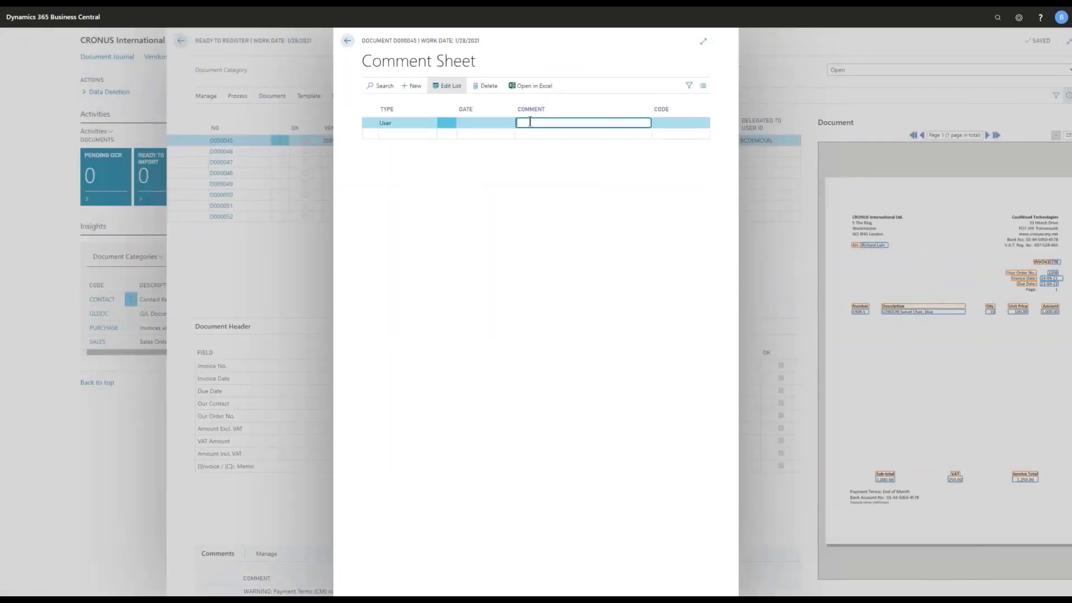
{"action": "type", "text": "Please check the terms."}
{"action": "key", "text": "Tab"}
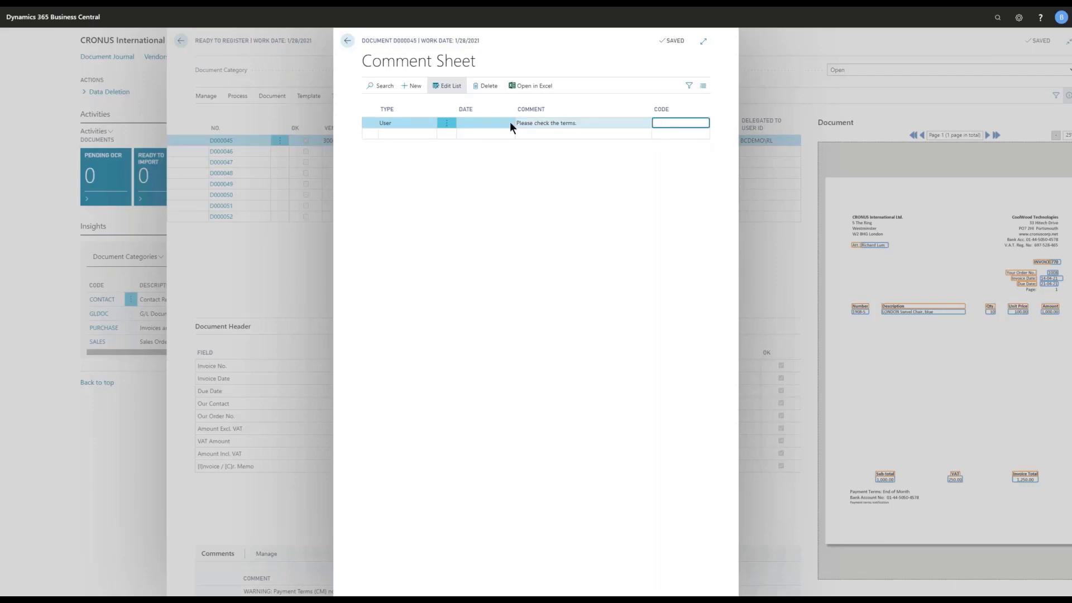
{"action": "key", "text": "Escape"}
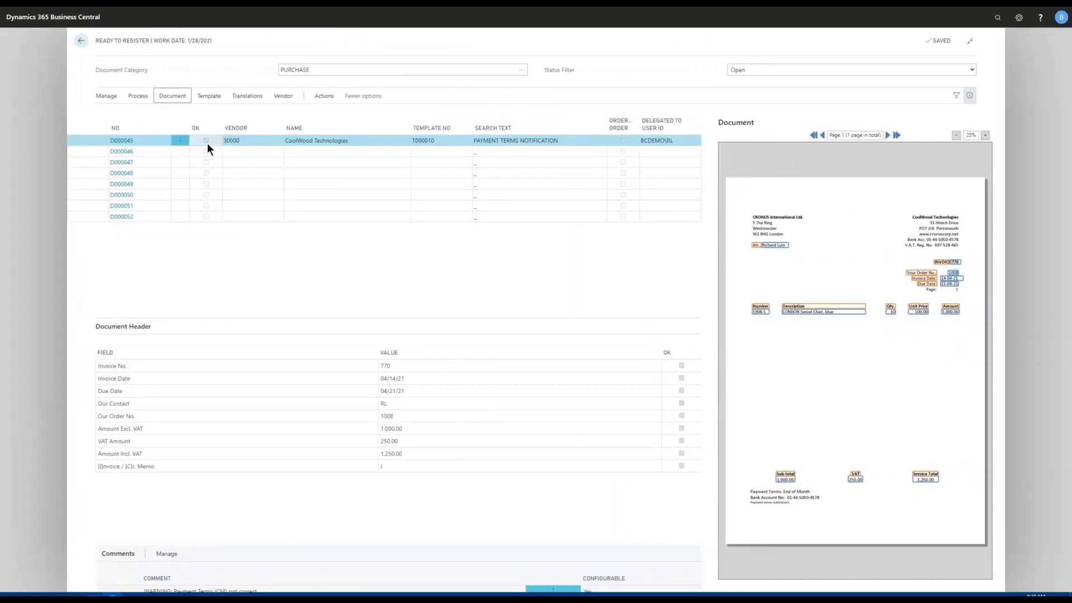
Step: Reopen the Delegated to Me documents in the delegated user's session and view the users available for further delegation, without choosing one
{"action": "key", "text": "alt+Tab"}
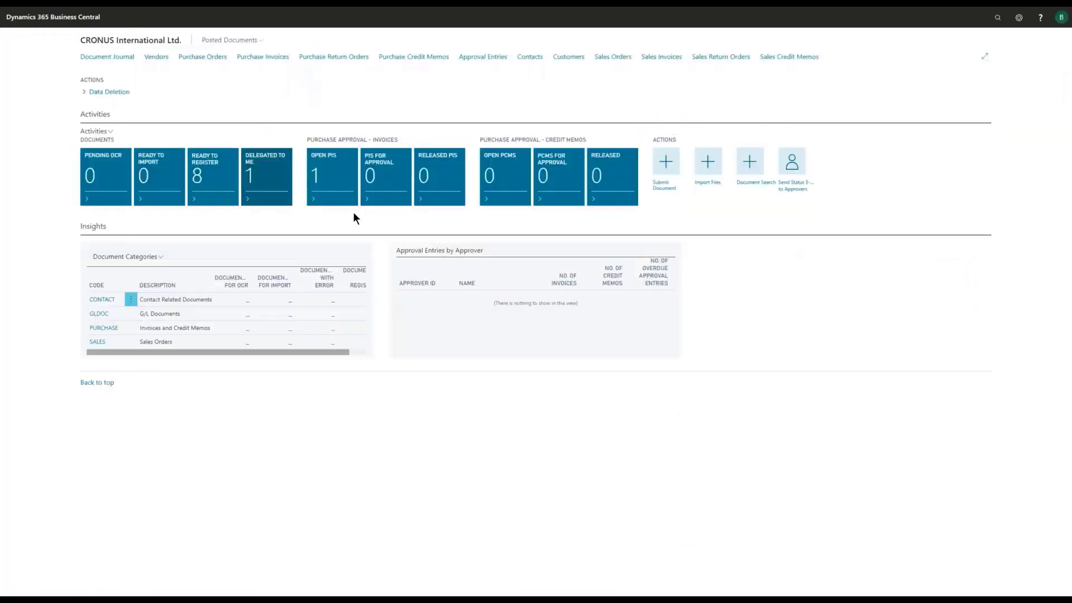
{"action": "key", "text": "alt+Tab"}
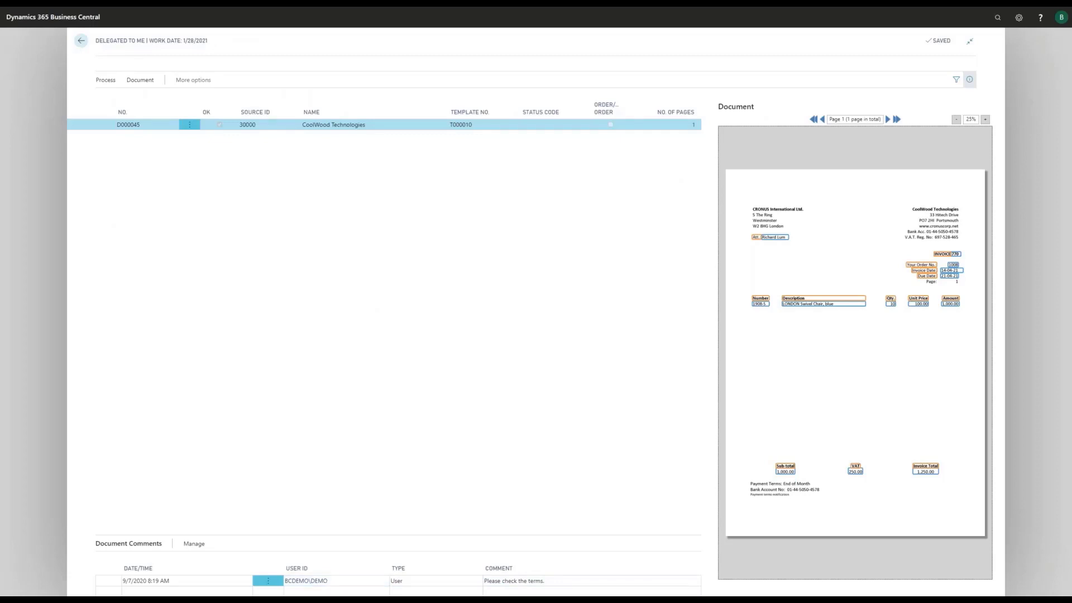
{"action": "left_click", "coordinate": [105, 81]}
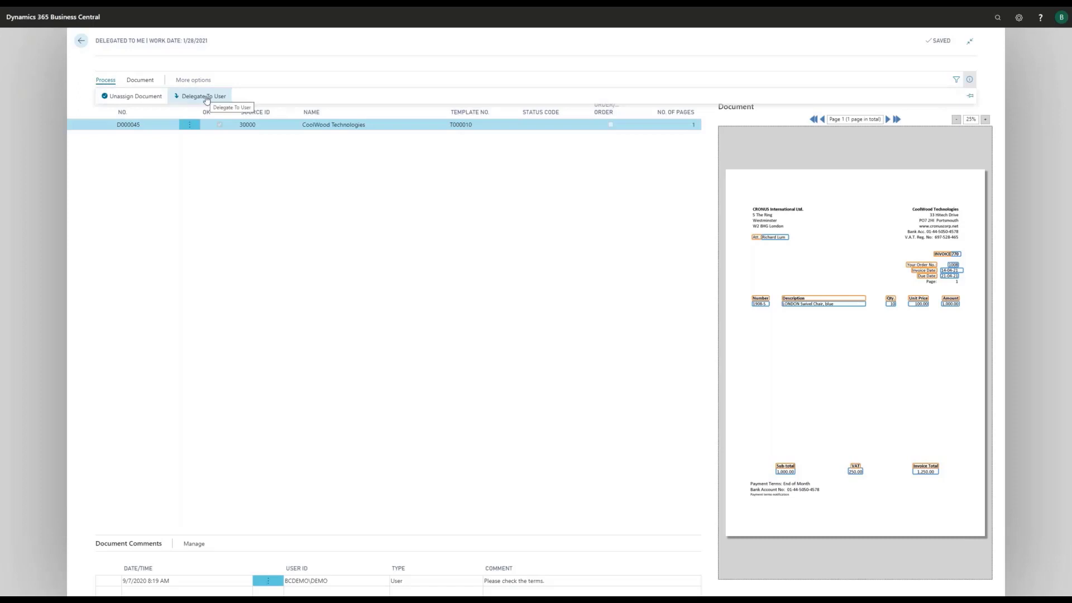
{"action": "left_click", "coordinate": [206, 98]}
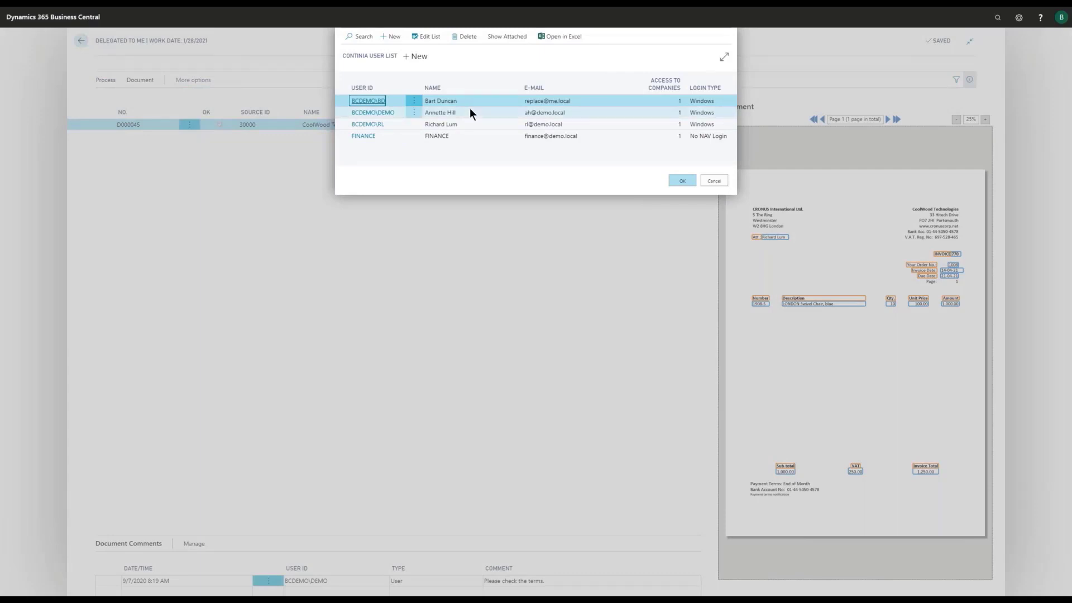
{"action": "left_click", "coordinate": [722, 181]}
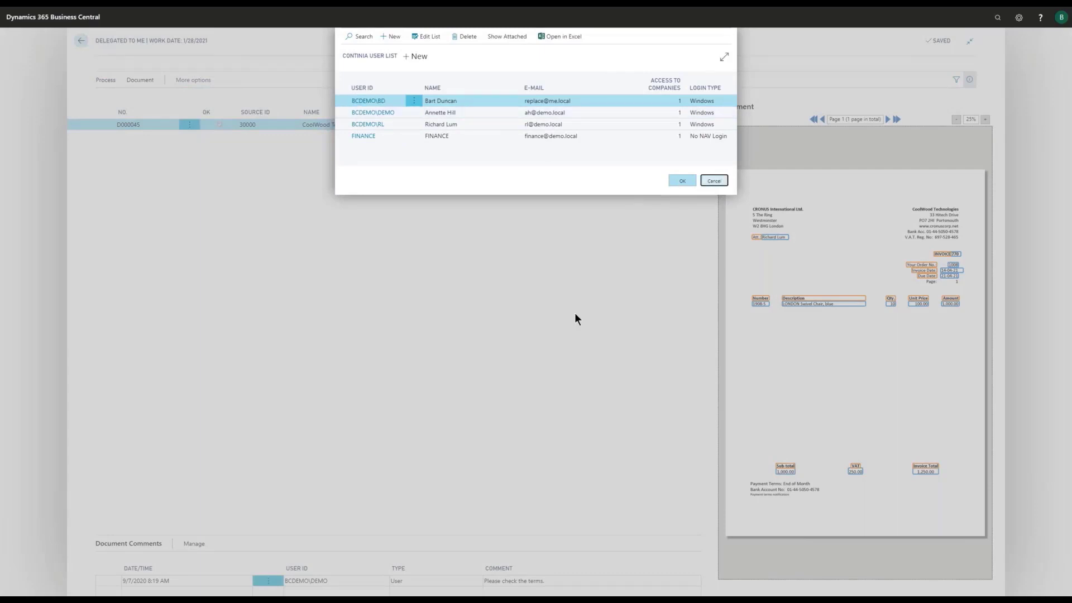
Step: Add the reply "Is ok." as a new document comment below the existing one
{"action": "left_click", "coordinate": [515, 594]}
{"action": "type", "text": "Is ok"}
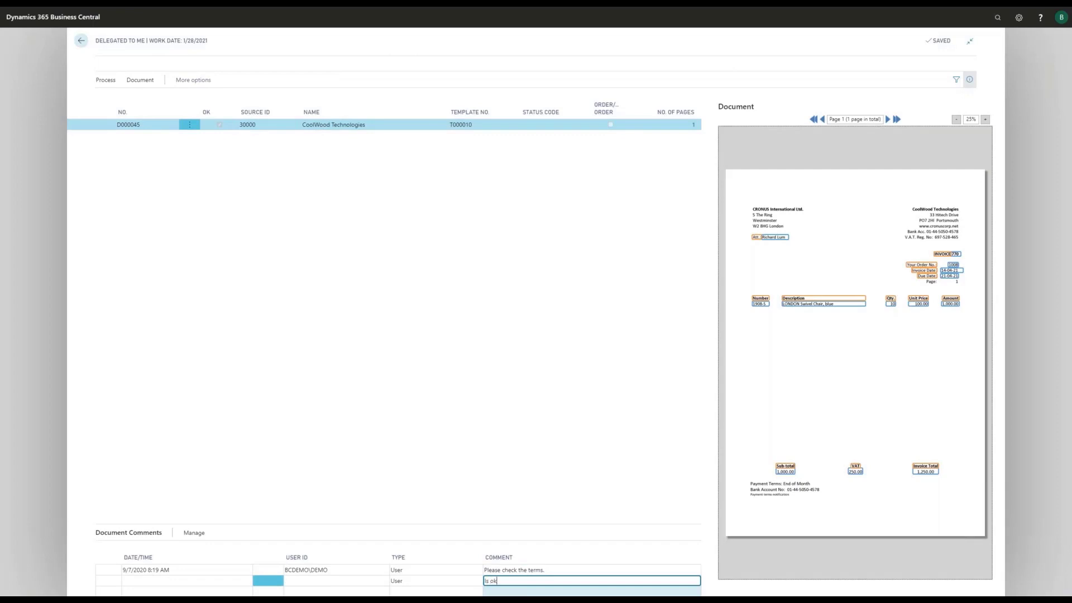
{"action": "type", "text": "."}
{"action": "key", "text": "Return"}
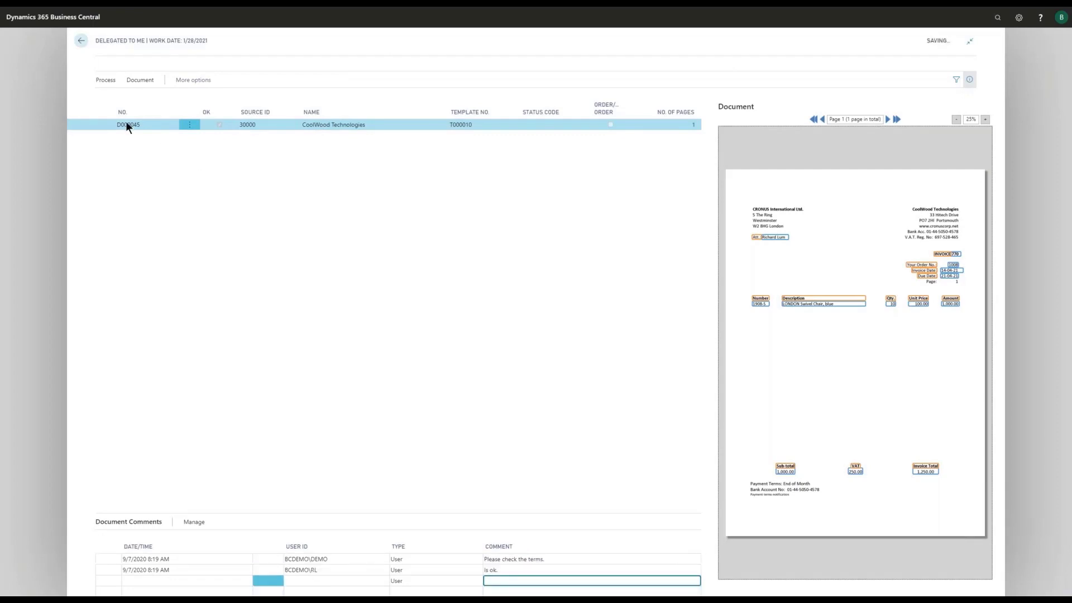
Step: Unassign document D000045 from the delegated user and leave the Delegated to Me page
{"action": "left_click", "coordinate": [105, 82]}
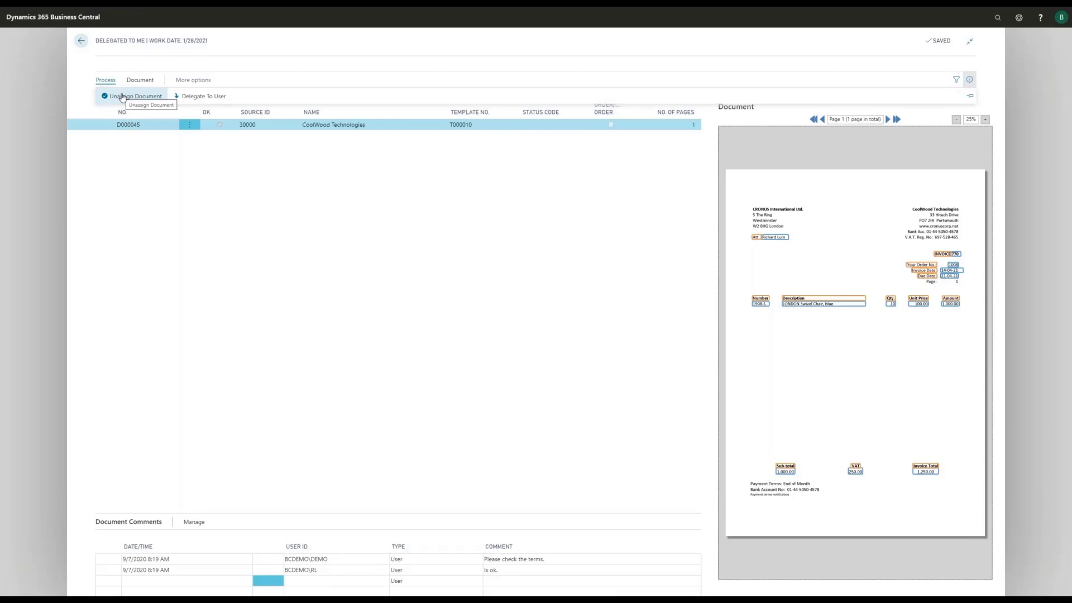
{"action": "left_click", "coordinate": [122, 97]}
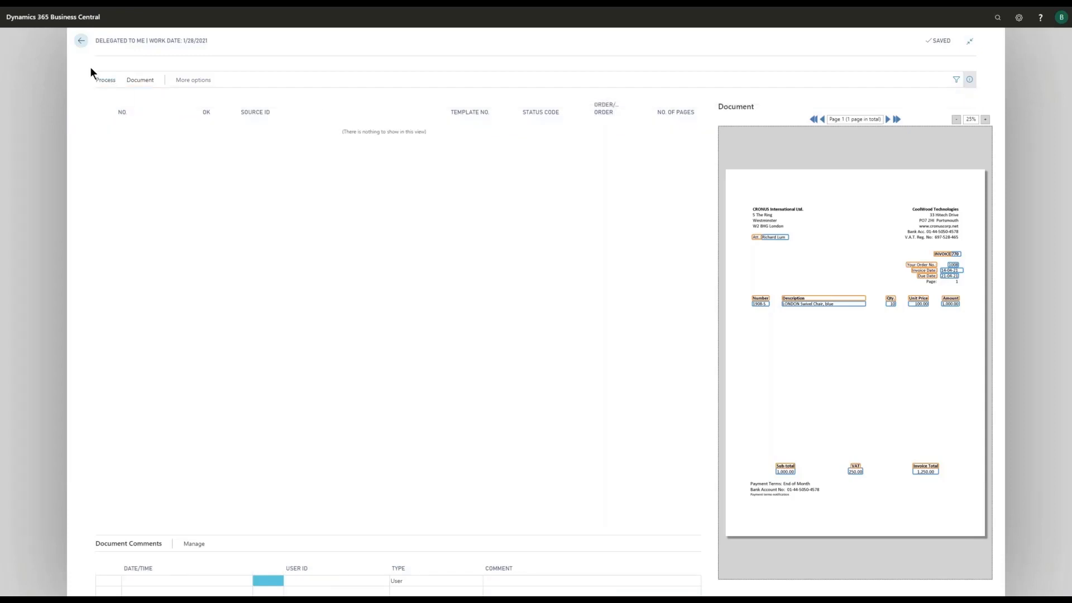
{"action": "key", "text": "Escape"}
Step: Return to the original user's document journal and review the comments on document D000045
{"action": "key", "text": "alt+Tab"}
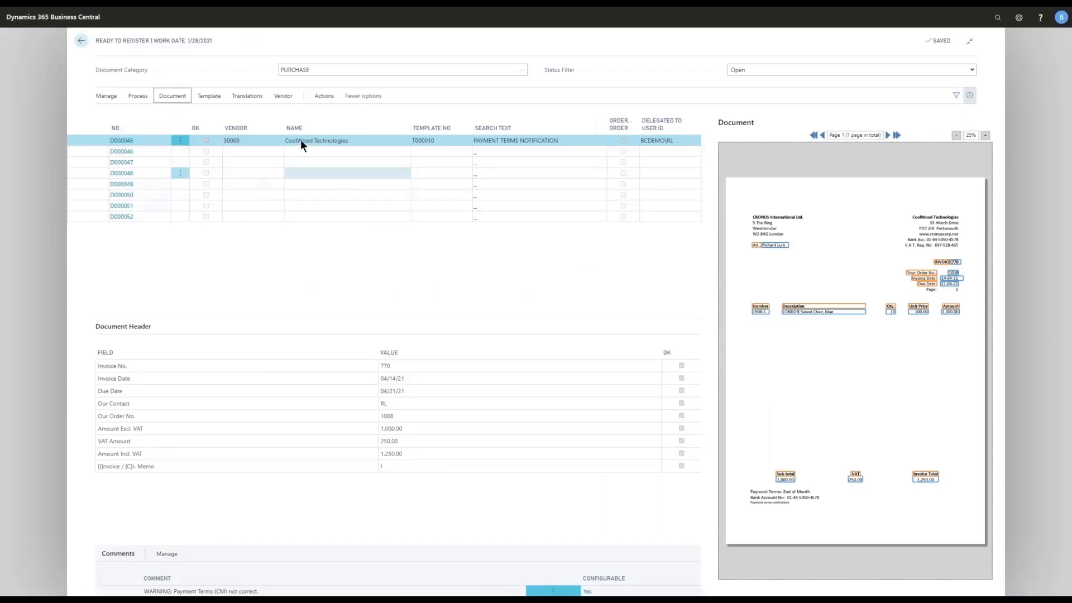
{"action": "left_click", "coordinate": [164, 99]}
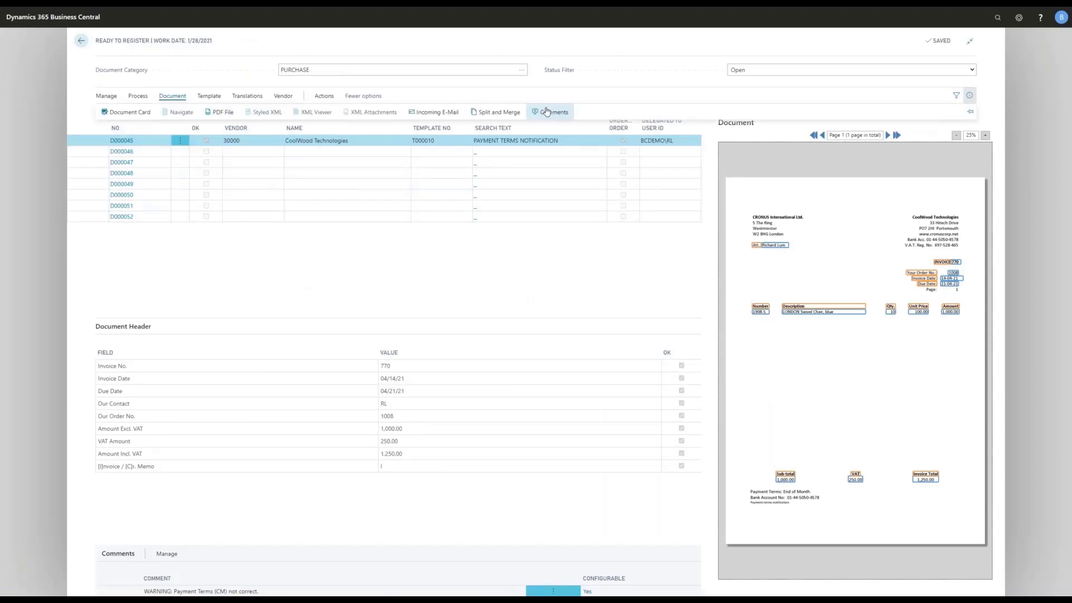
{"action": "left_click", "coordinate": [549, 113]}
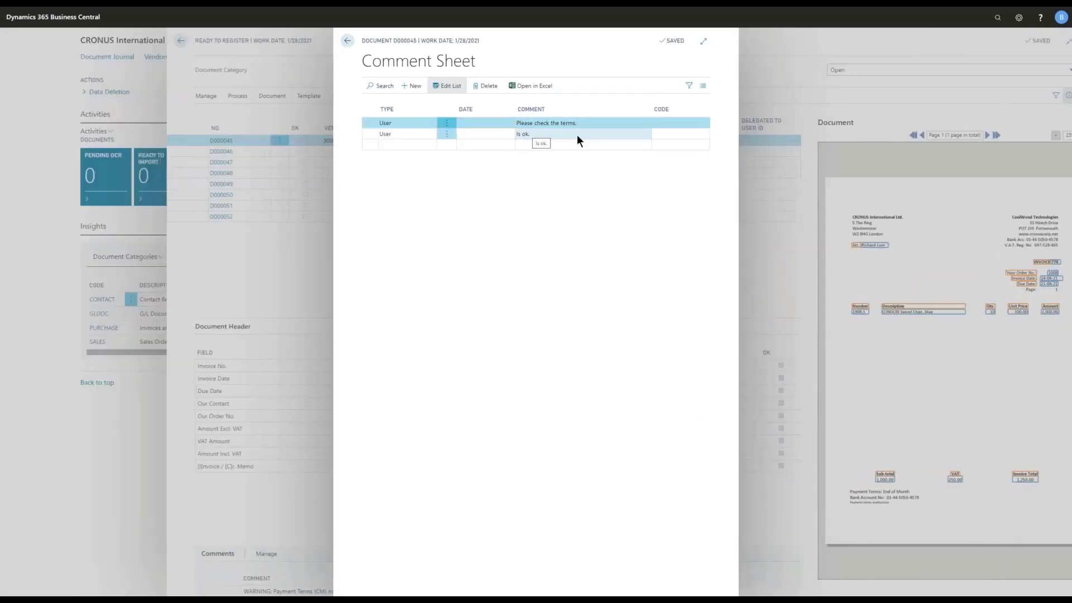
{"action": "key", "text": "Escape"}
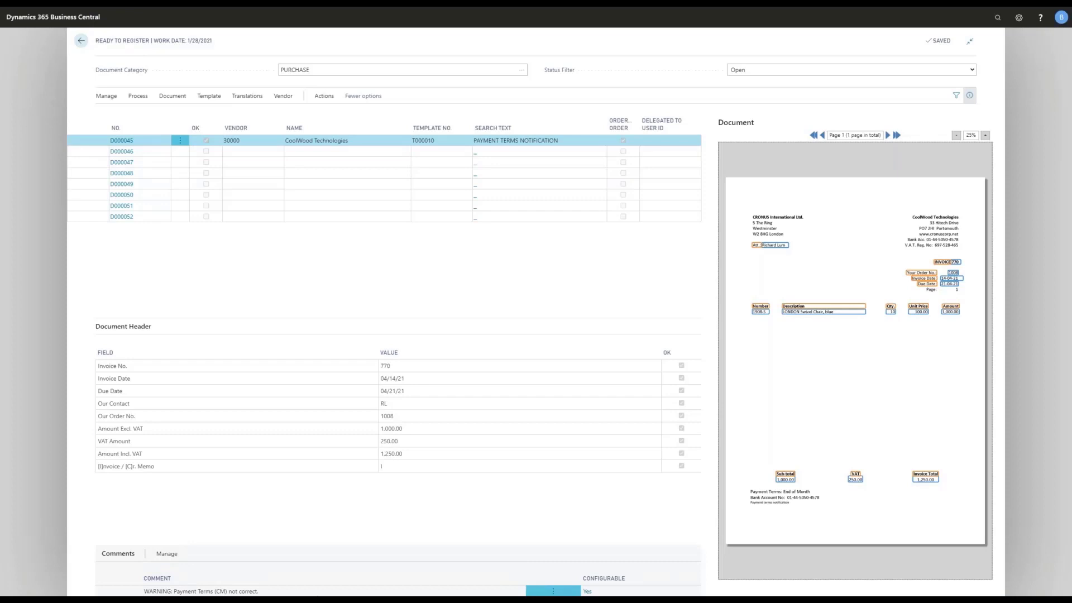
Step: Set the user-defined comment type of the payment terms message to Error in Message Center Setup, and select the document's comment
{"action": "left_click", "coordinate": [587, 593]}
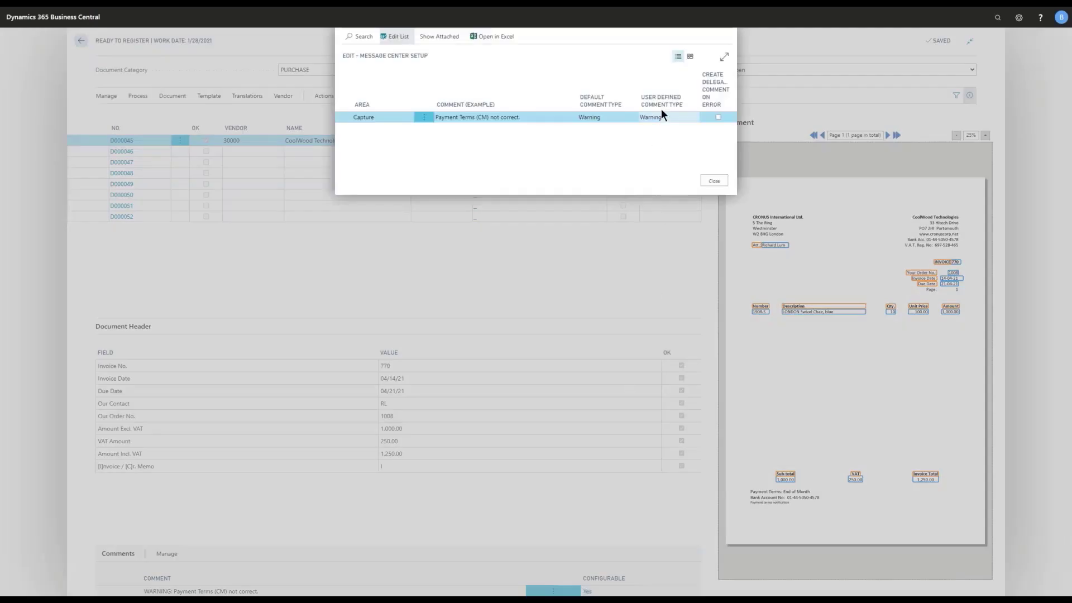
{"action": "mouse_move", "coordinate": [665, 110]}
{"action": "left_click", "coordinate": [714, 183]}
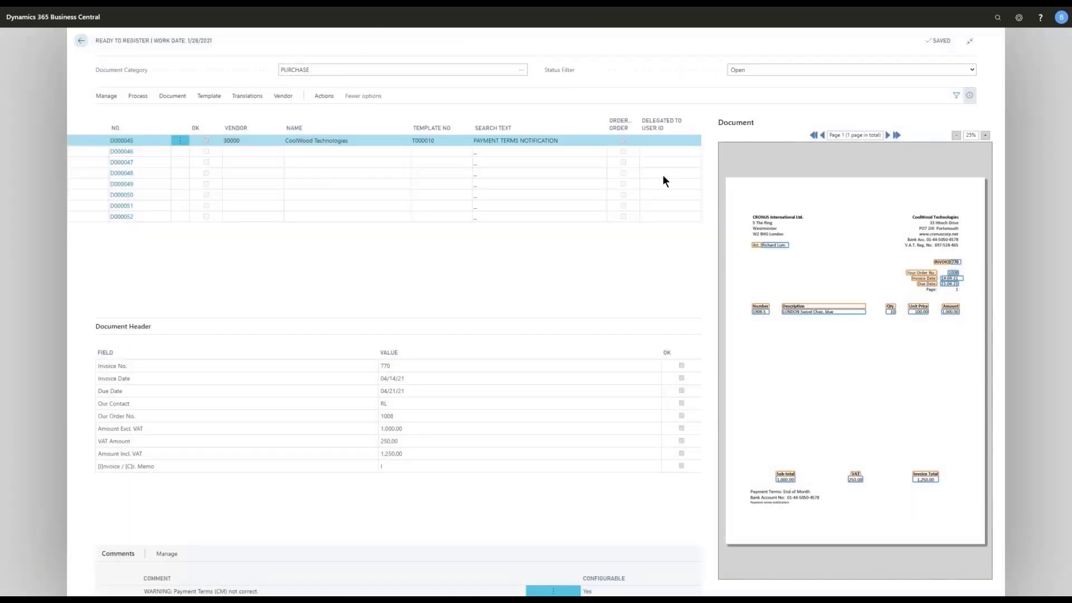
{"action": "left_click", "coordinate": [144, 98]}
{"action": "left_click", "coordinate": [249, 592]}
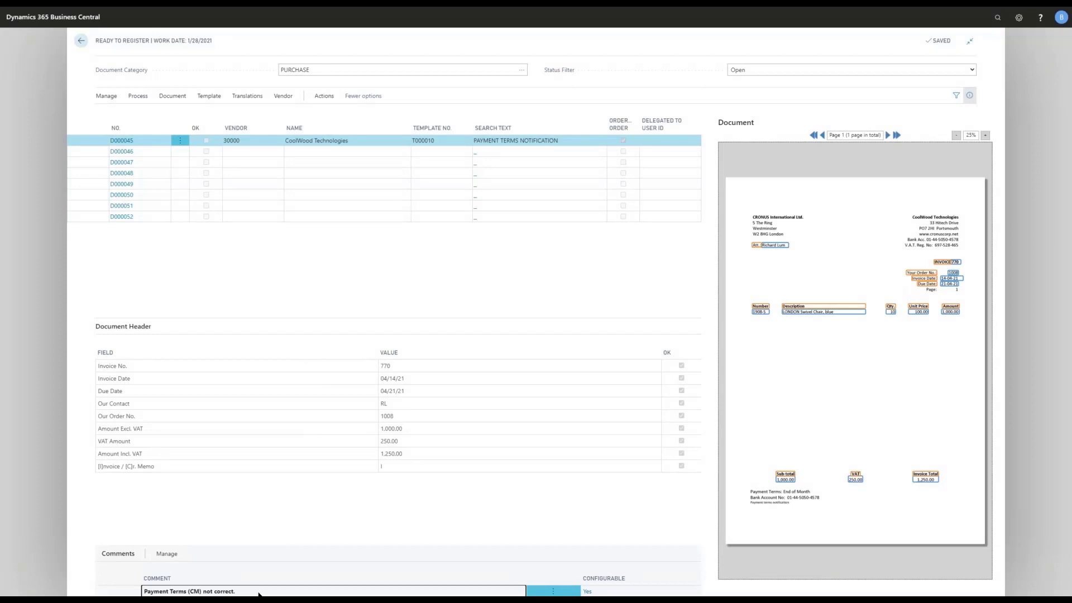
Step: Reopen Message Center Setup for the payment terms comment and try to set its user-defined comment type to Information
{"action": "left_click", "coordinate": [587, 592]}
{"action": "left_click", "coordinate": [587, 592]}
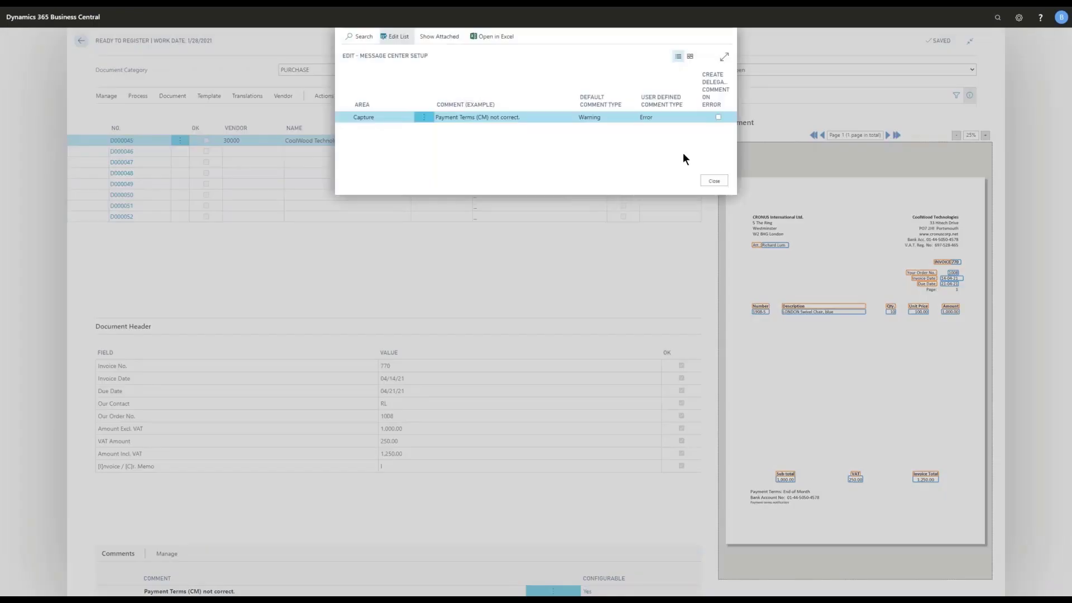
{"action": "left_click", "coordinate": [682, 118]}
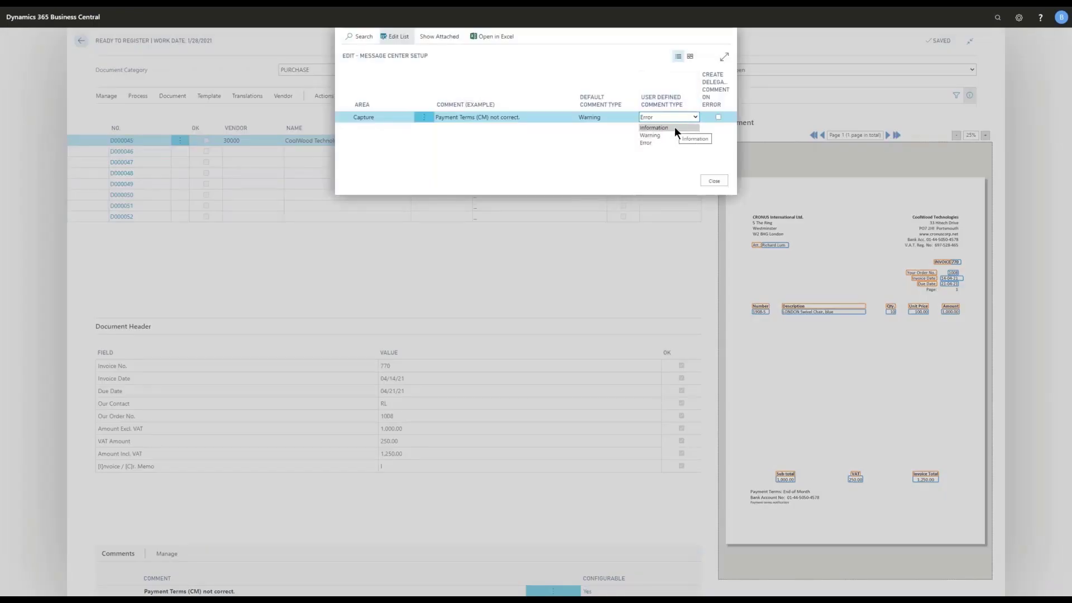
{"action": "left_click", "coordinate": [675, 127]}
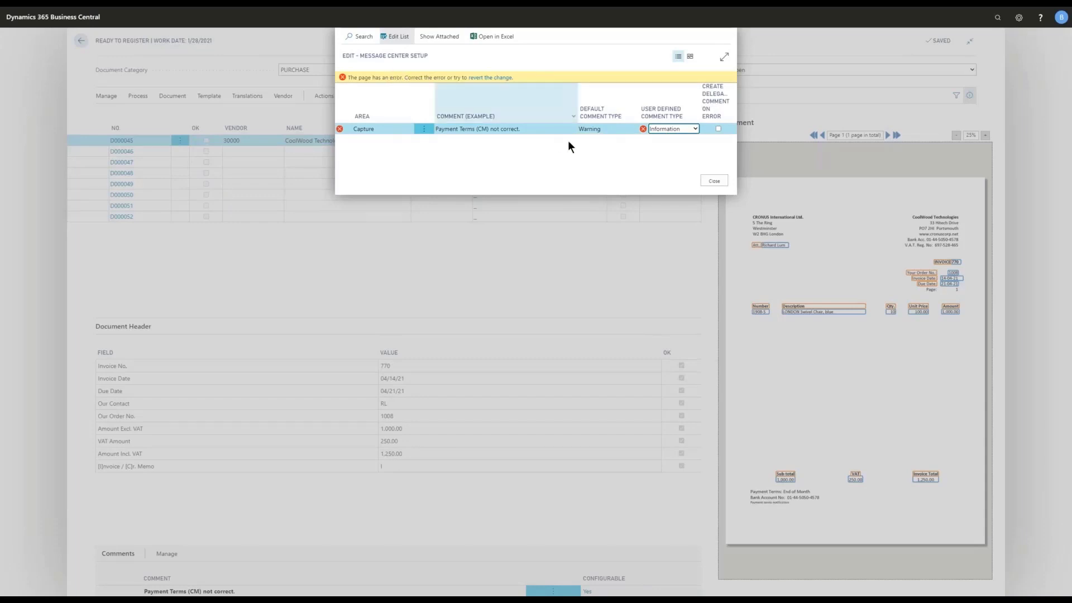
Step: Set the user-defined comment type of the payment terms message to Warning and close the setup
{"action": "left_click", "coordinate": [696, 128]}
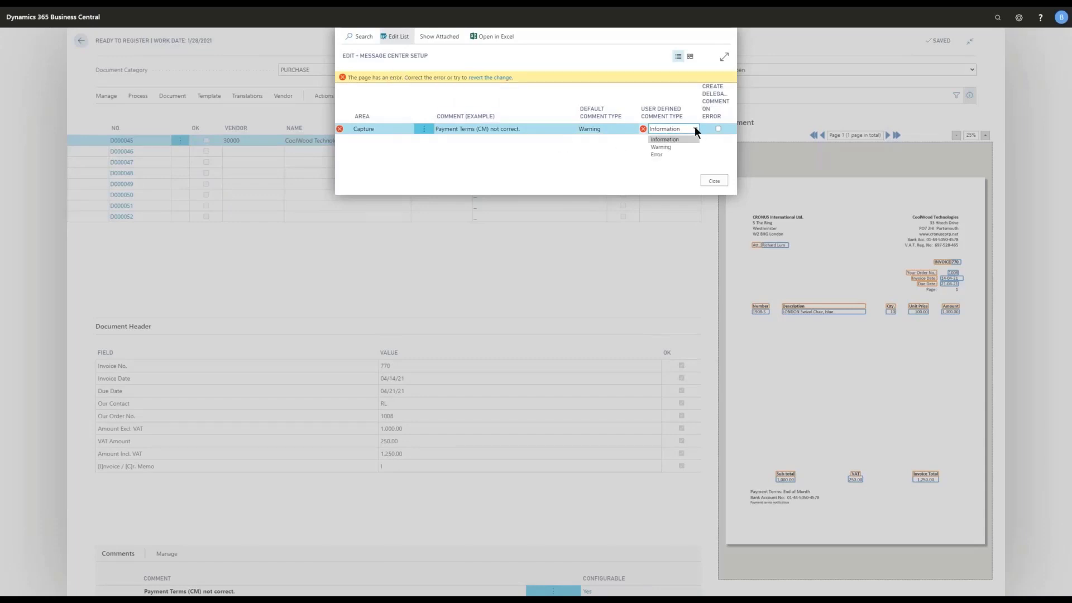
{"action": "left_click", "coordinate": [672, 146]}
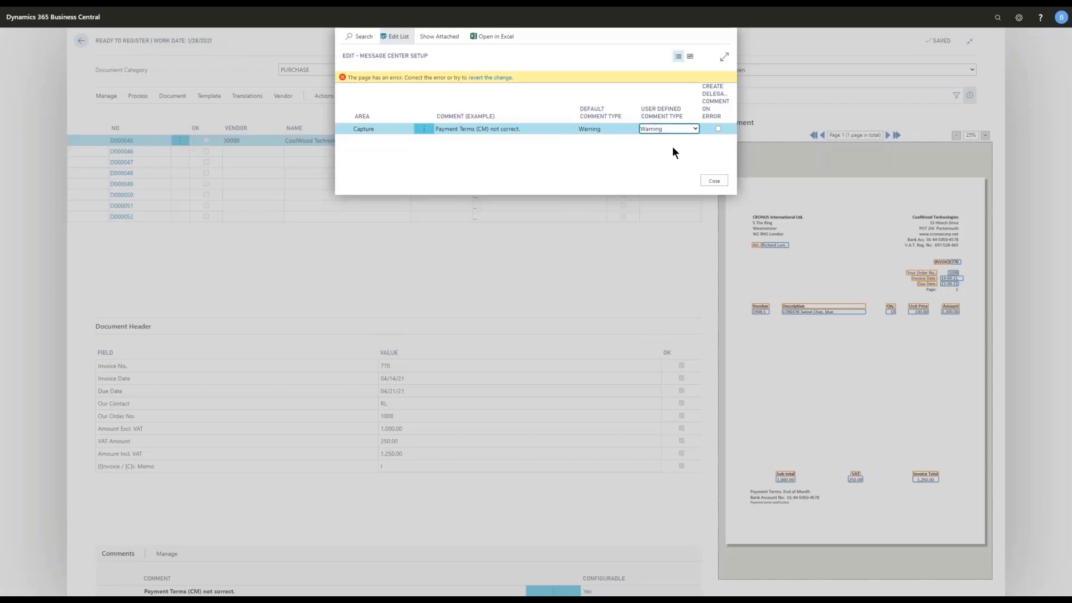
{"action": "left_click", "coordinate": [717, 181]}
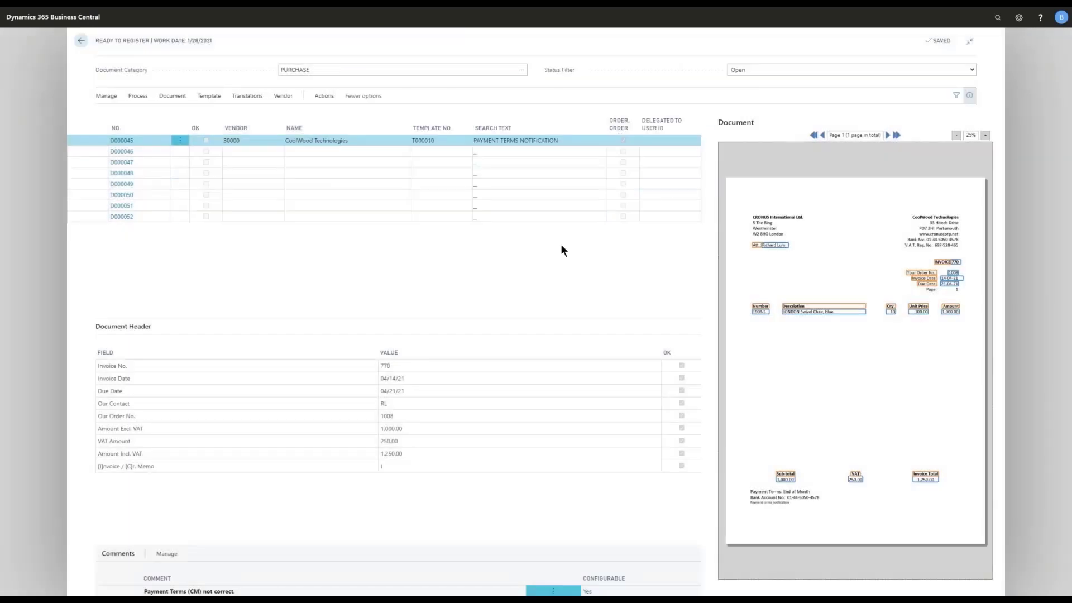